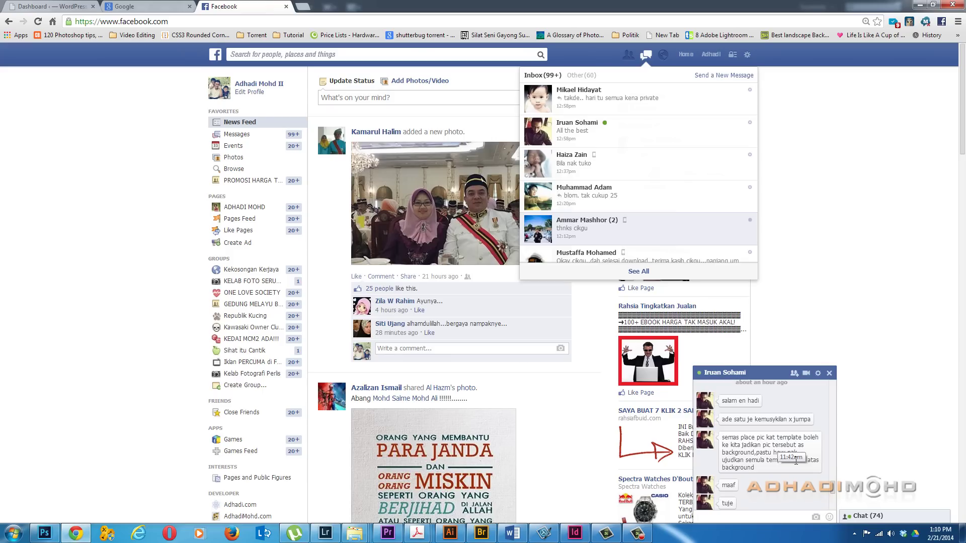
- Switch from the Facebook chat to the InDesign document and make the 2-3 spread active
left_click(805, 477)
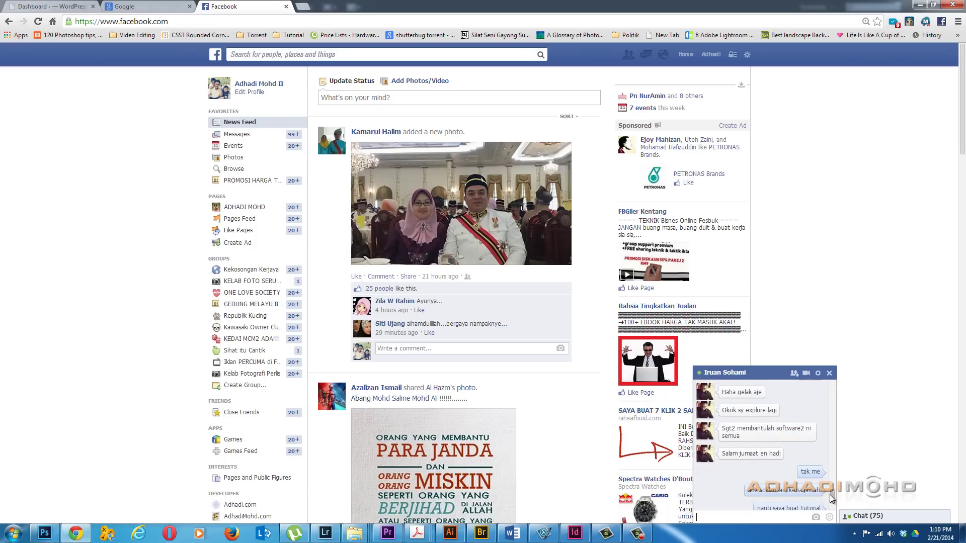
left_click(586, 534)
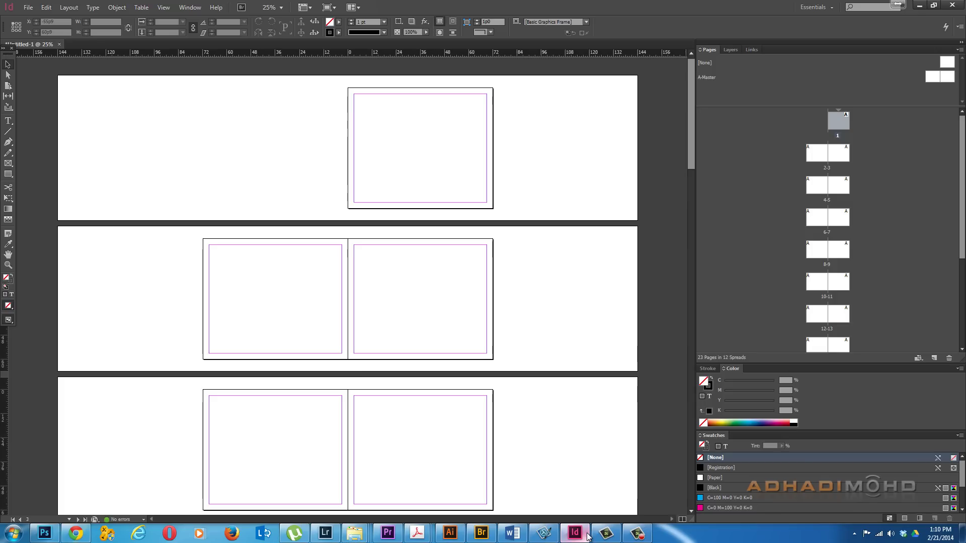
left_click(548, 292)
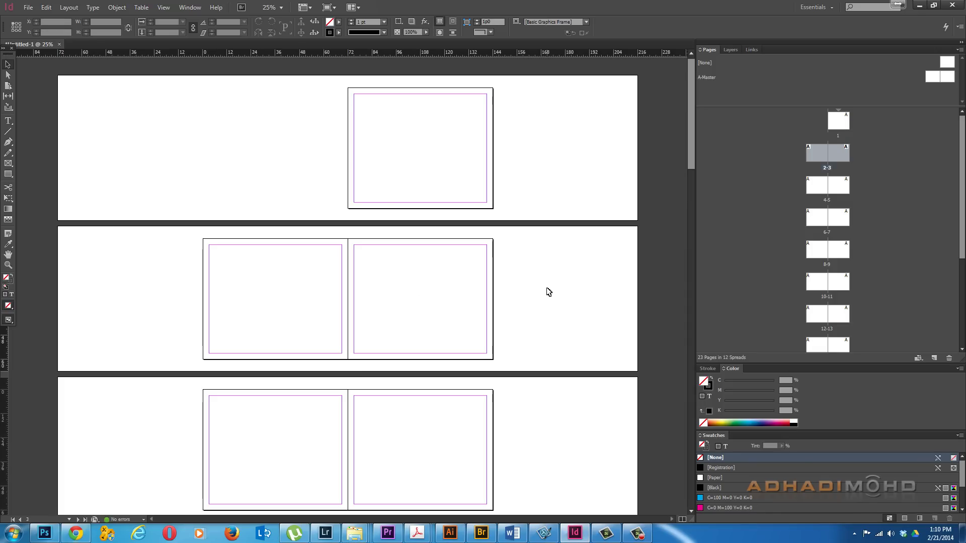
- Place the mother-and-baby photo on page 2 and the playground photo on page 3, moving the playground photo across the spine to overlap the first
left_click_drag(391, 269, 331, 334)
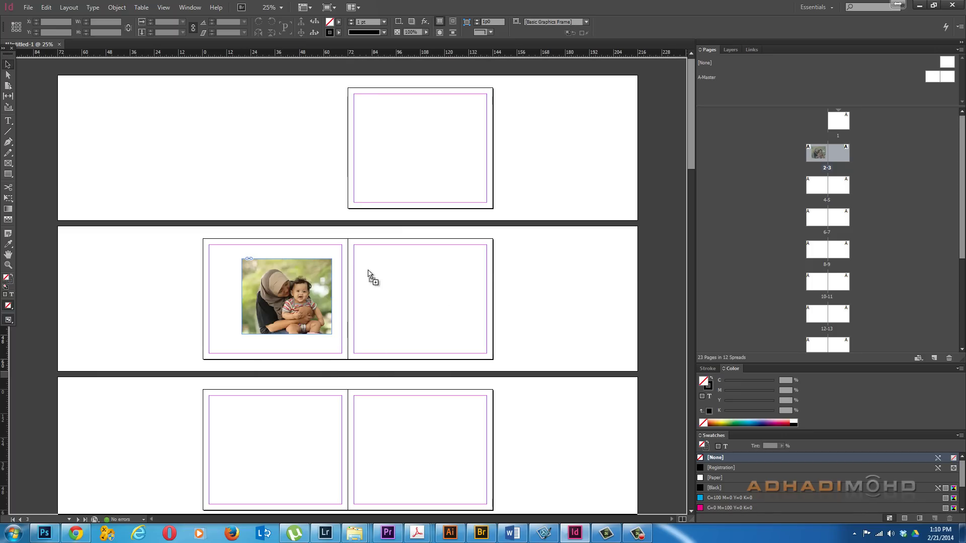
left_click_drag(369, 262, 478, 335)
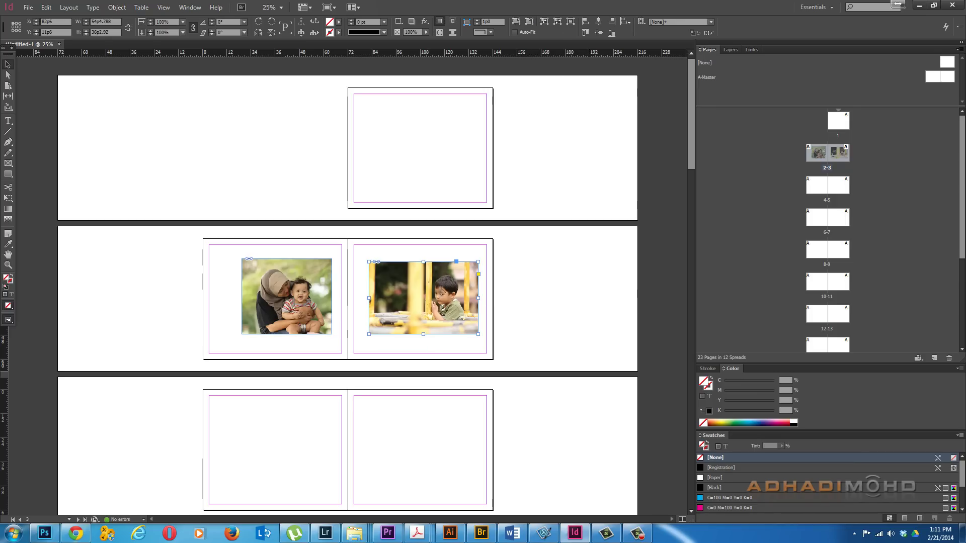
left_click_drag(453, 297, 359, 304)
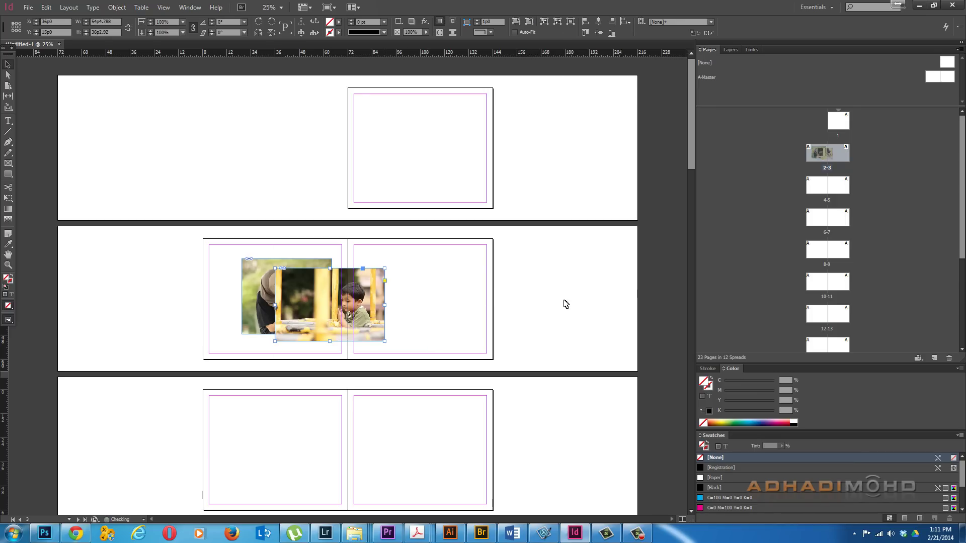
left_click(478, 299)
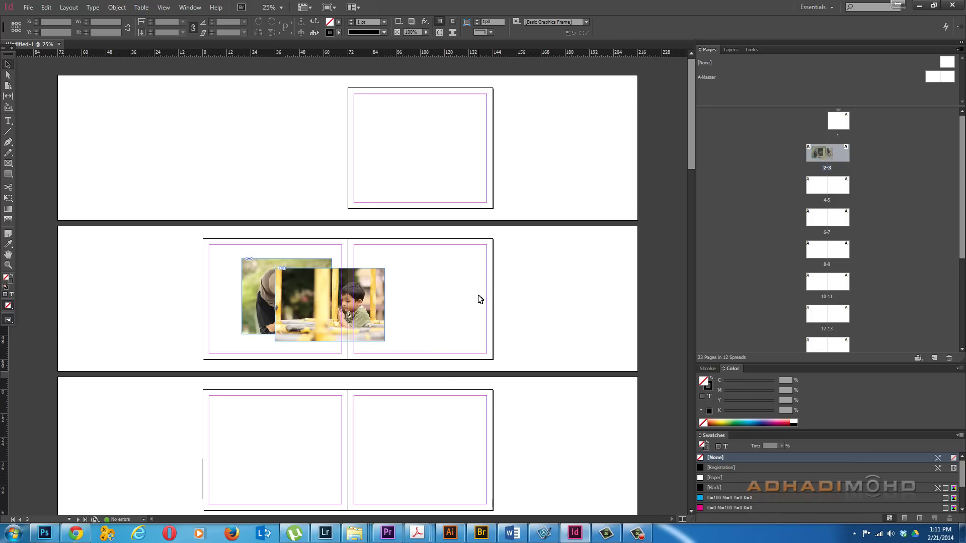
left_click(364, 299)
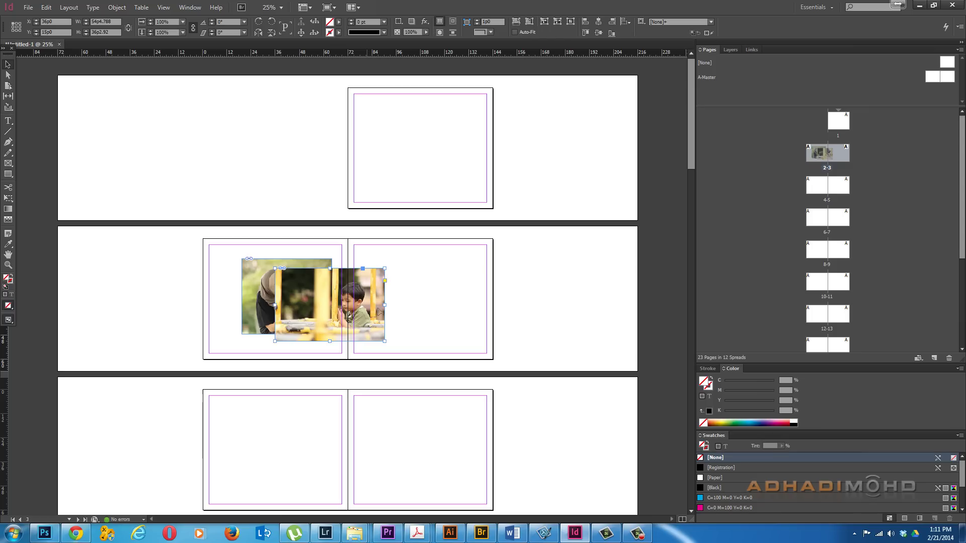
- Apply Bring Forward to the mother-and-baby photo so it overlaps the playground photo
left_click(302, 264)
right_click(311, 262)
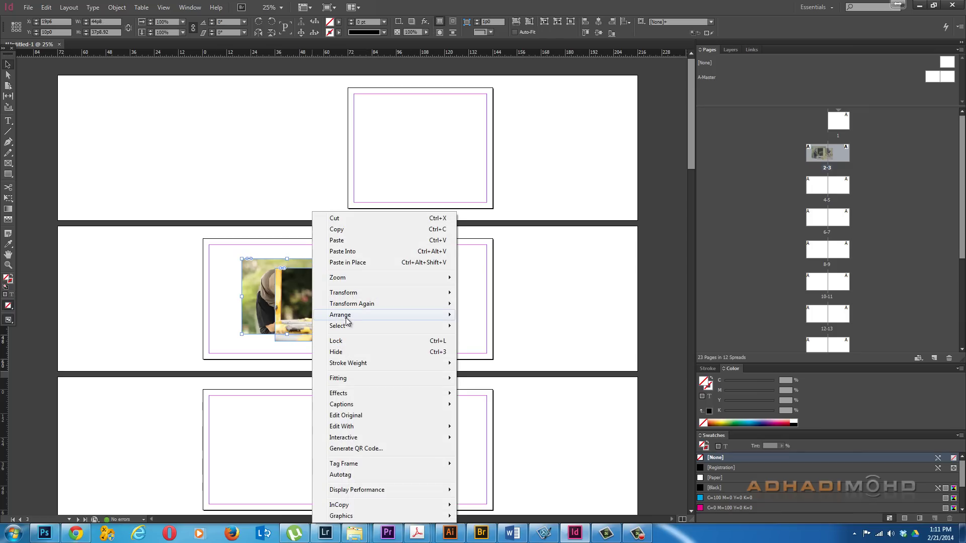
mouse_move(347, 317)
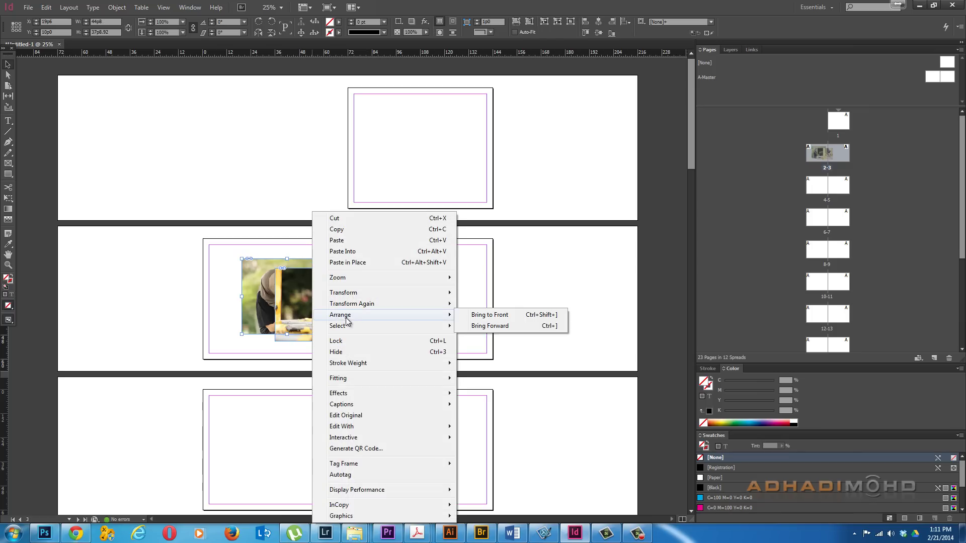
left_click(478, 327)
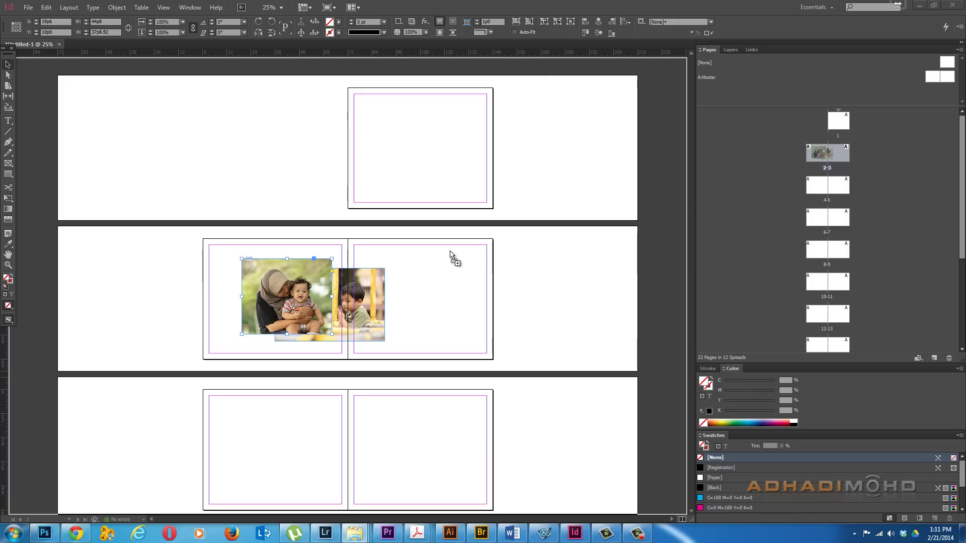
- Place the boy-on-swing photo, about 51p4 wide by 34p2 high, over the other two photos on spread 2-3
left_click_drag(423, 260, 323, 328)
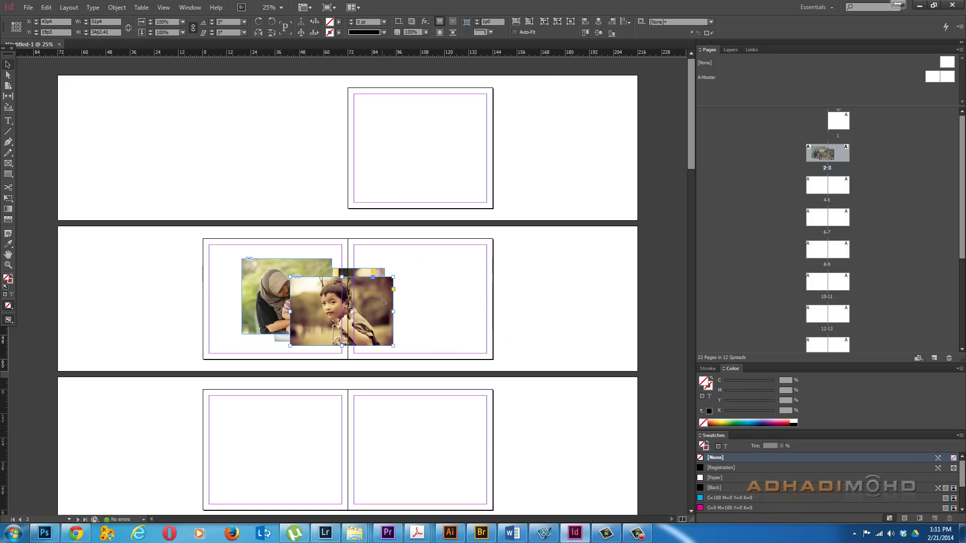
- Repeatedly send the boy-on-swing photo behind the other two photos and bring it back in front of them
key("ctrl+bracketleft")
key("ctrl+bracketleft")
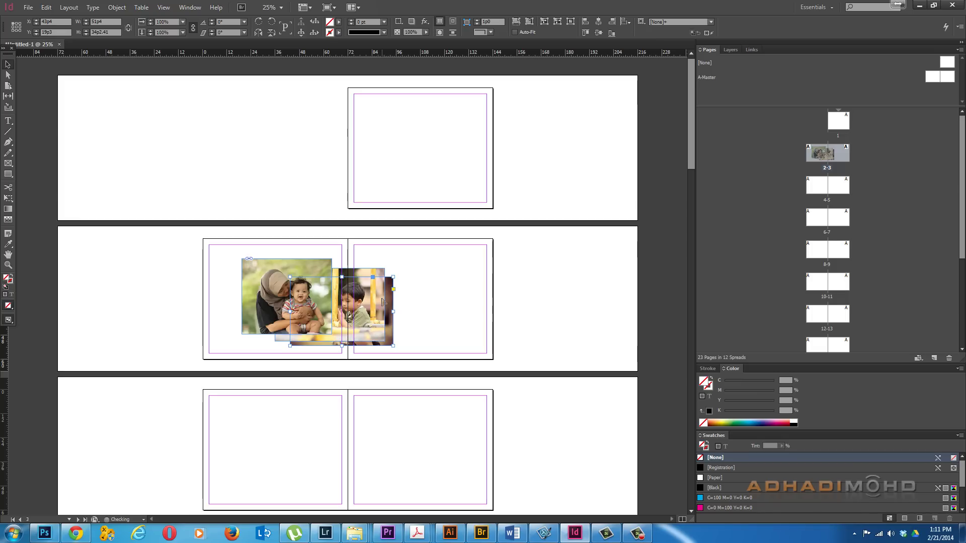
key("ctrl+bracketright")
key("ctrl+bracketright")
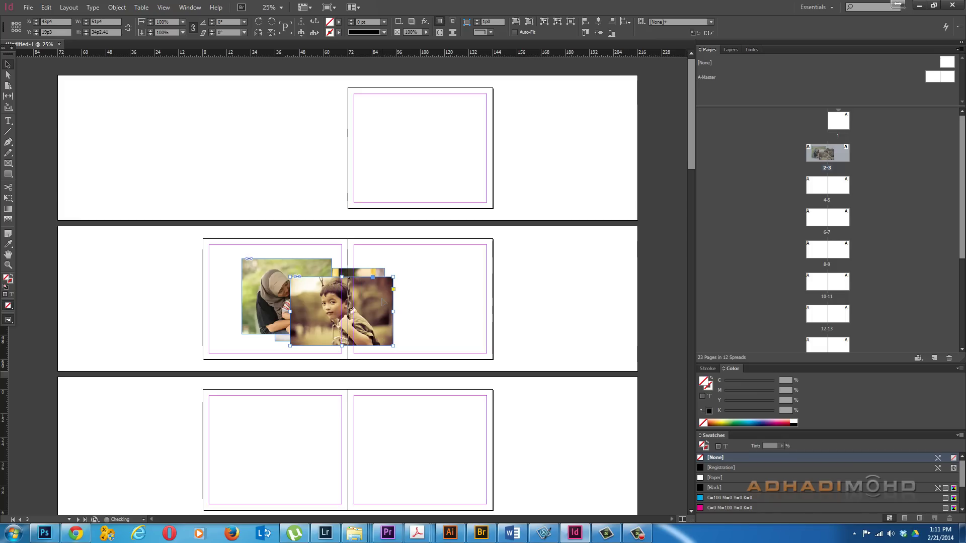
key("ctrl+bracketleft")
key("ctrl+bracketleft")
key("ctrl+bracketright")
key("ctrl+bracketright")
key("ctrl+bracketleft")
key("ctrl+bracketleft")
key("ctrl+bracketright")
key("ctrl+bracketright")
key("ctrl+bracketleft")
key("ctrl+bracketleft")
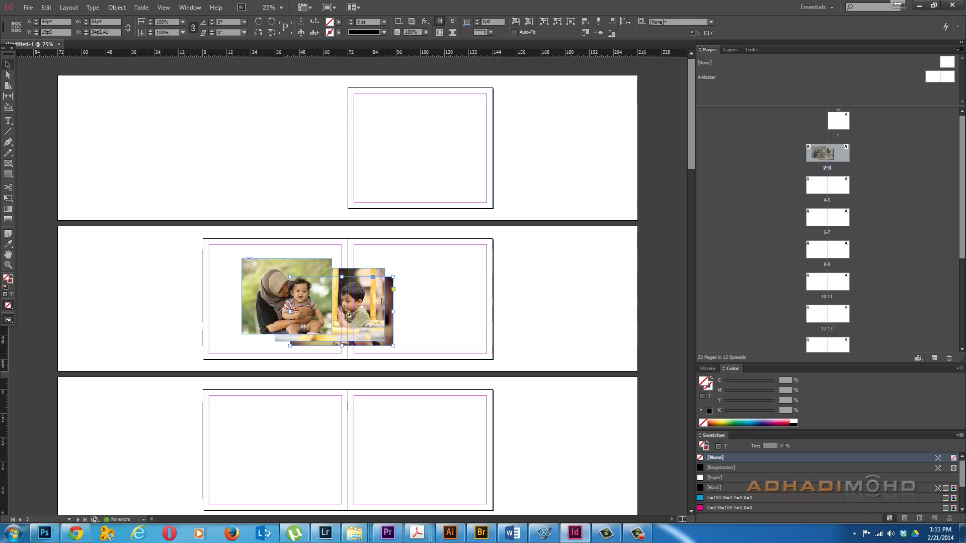
key("ctrl+bracketright")
key("ctrl+bracketright")
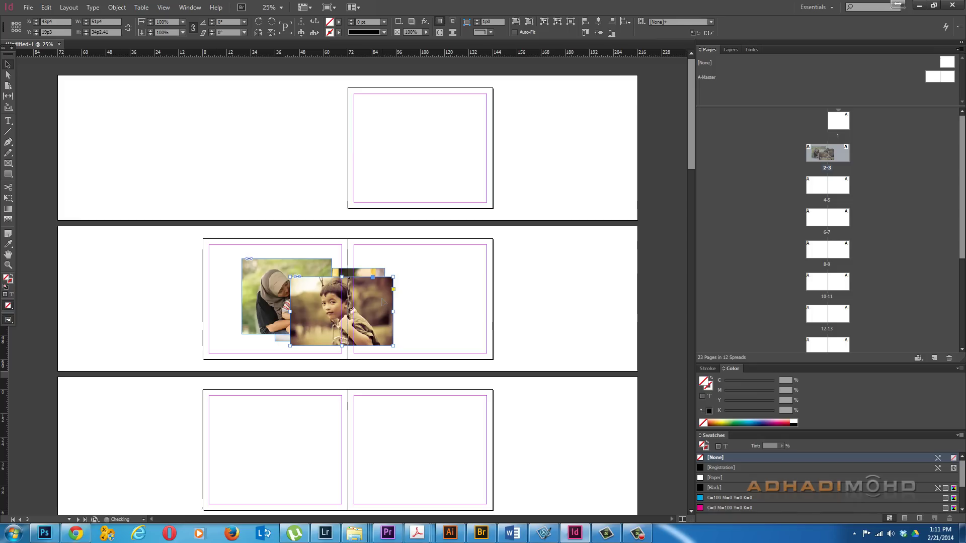
- Enlarge the boy-on-swing photo's frame to cover the whole 2-3 spread, 144p0 by 60p0, and fill the frame proportionally with the image
left_click(449, 299)
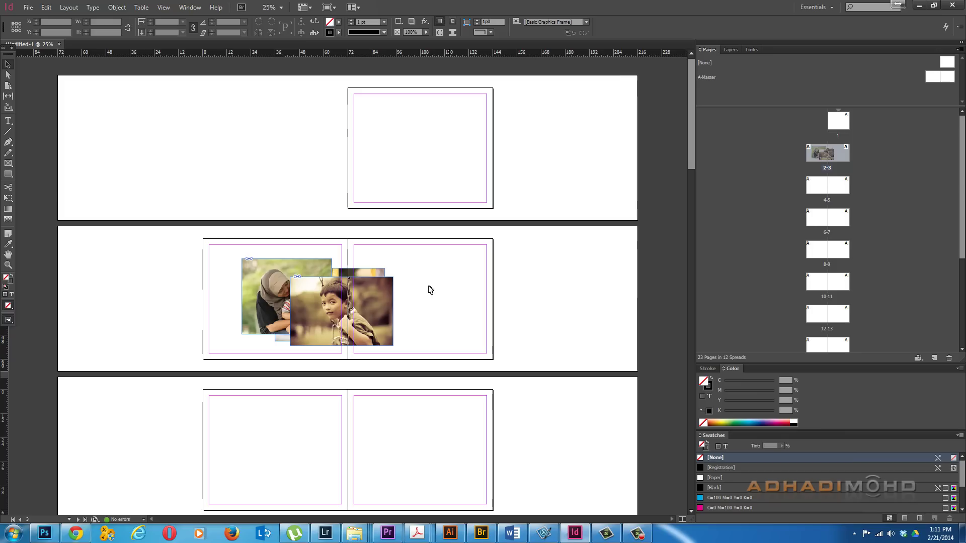
left_click(385, 300)
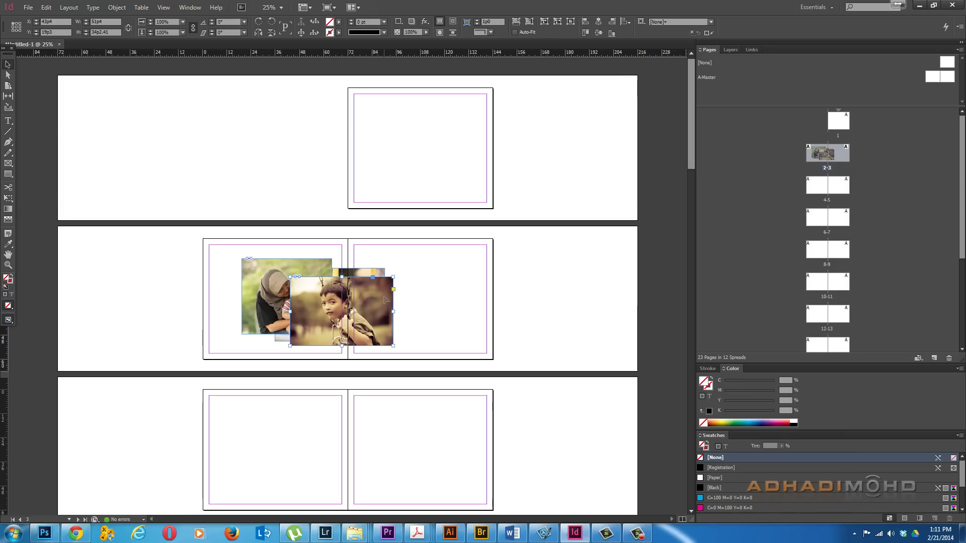
left_click_drag(385, 299, 484, 262)
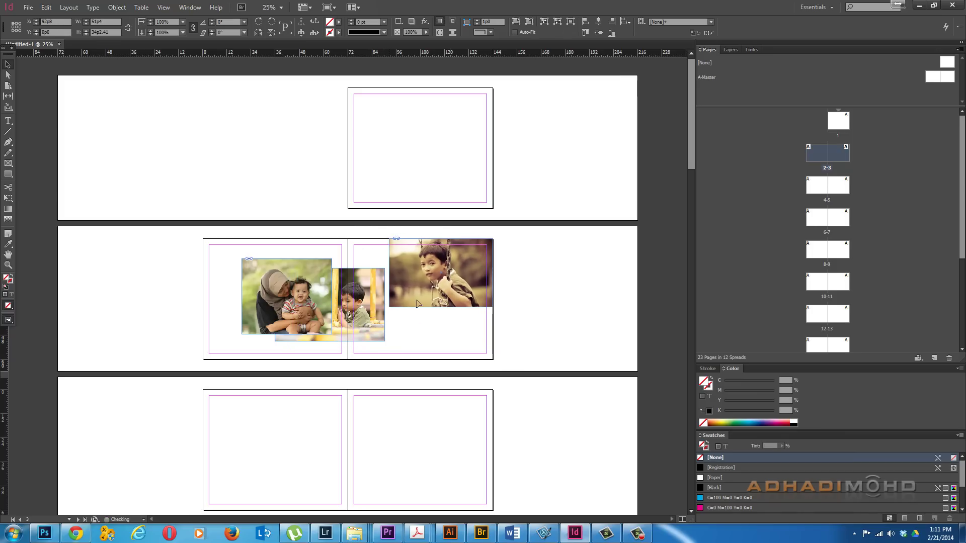
left_click_drag(388, 308, 203, 360)
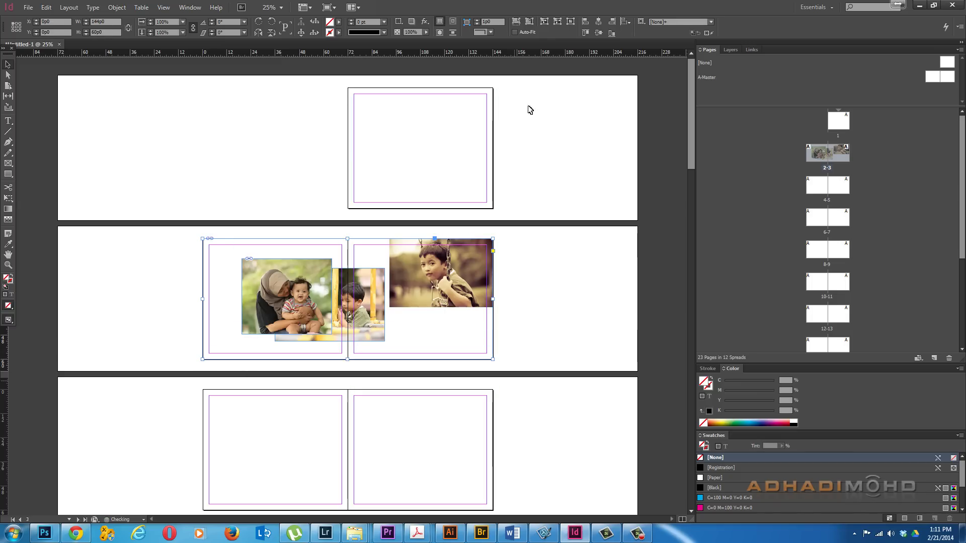
left_click(516, 22)
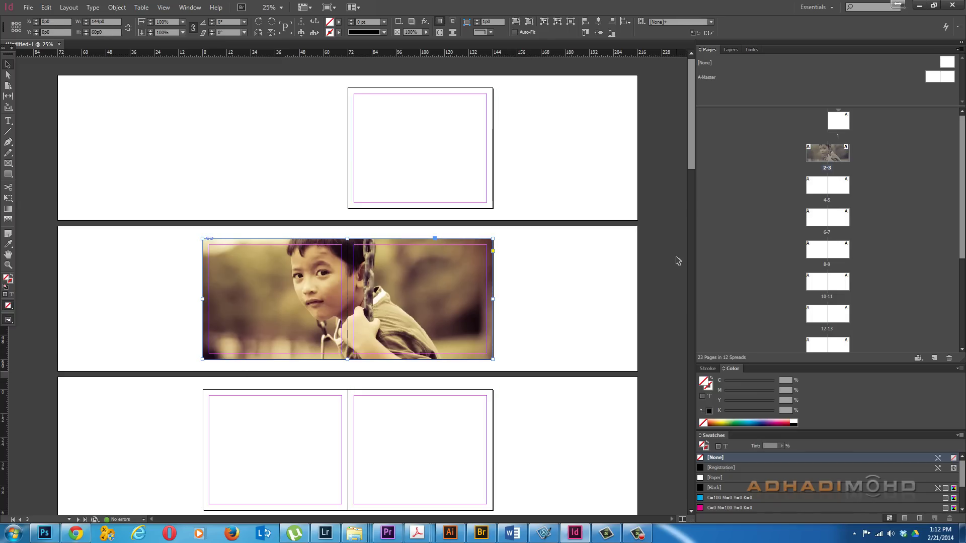
- Send the full-spread boy-on-swing photo to the back, behind the two smaller photos
right_click(459, 272)
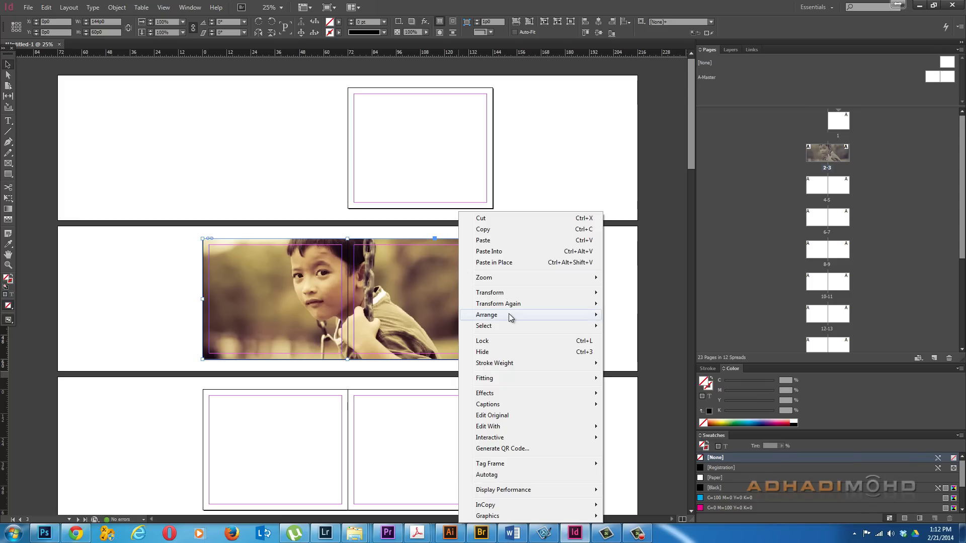
mouse_move(596, 315)
left_click(625, 326)
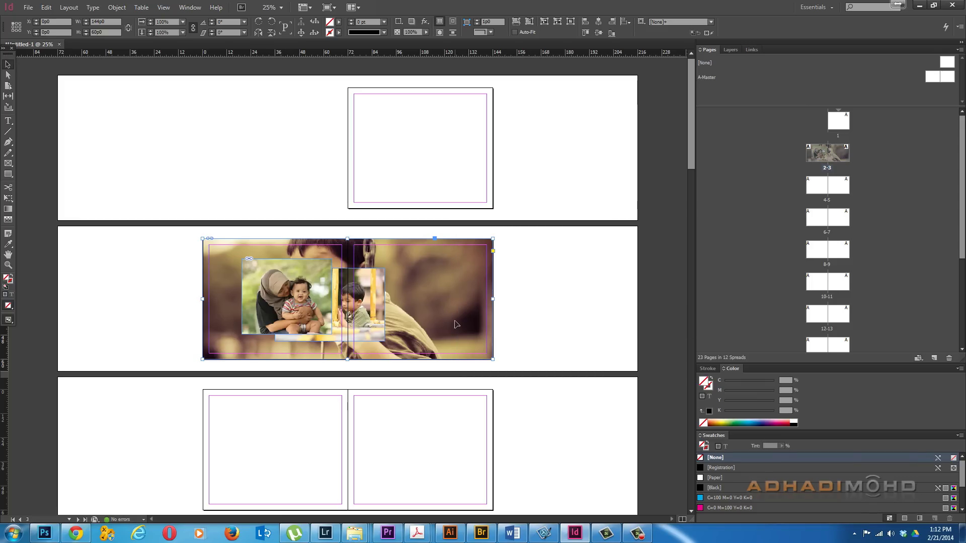
left_click(552, 276)
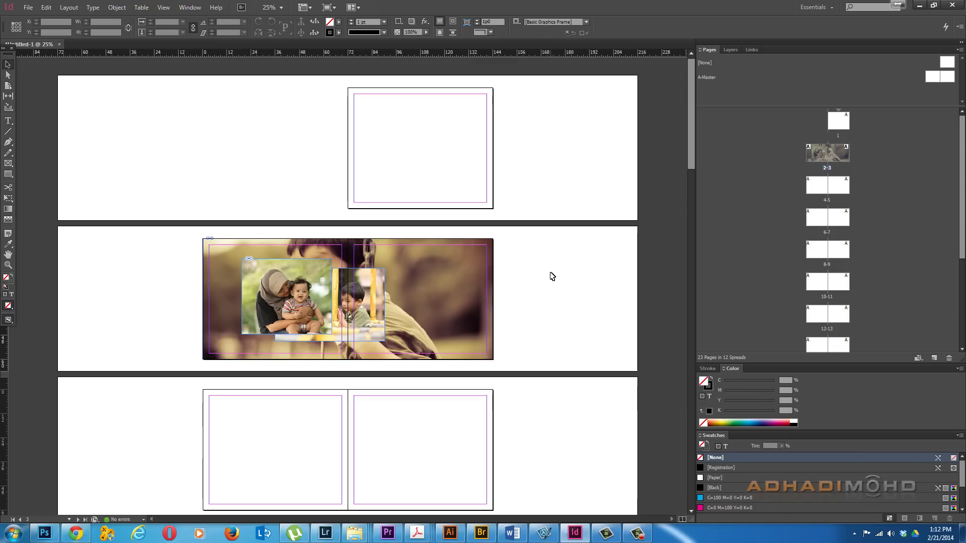
- Move the full-spread background photo from spread 2-3 onto the A-Master spread at the same position
scroll(530, 310, "down", 3)
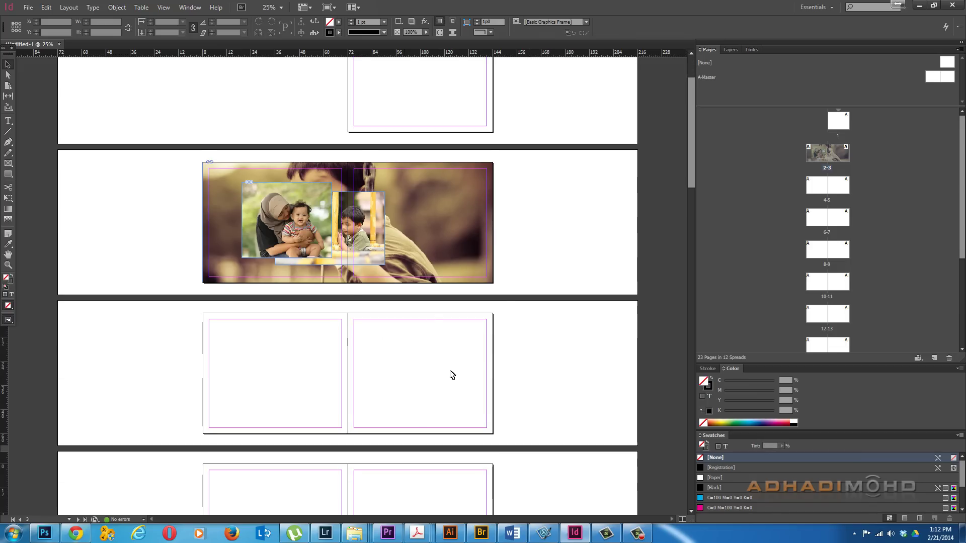
left_click(483, 233)
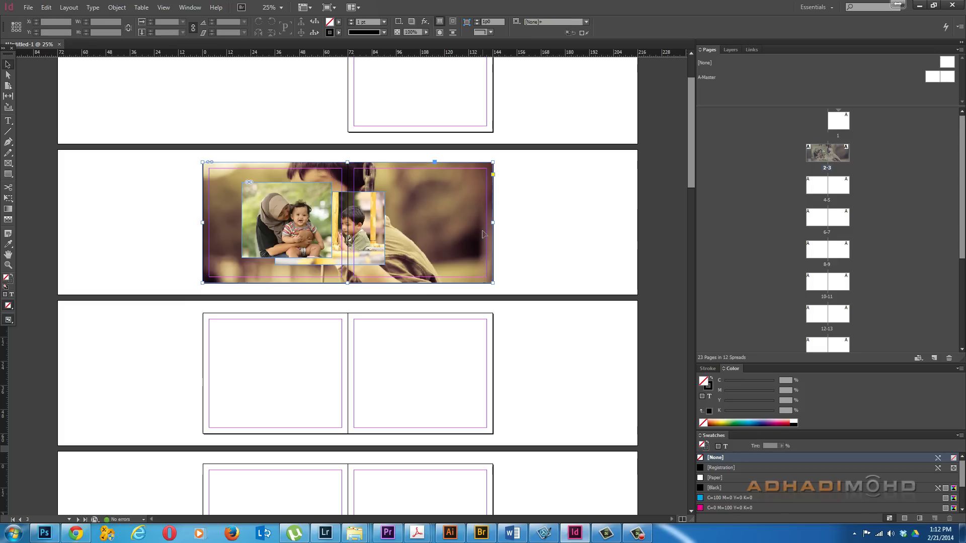
key("Delete")
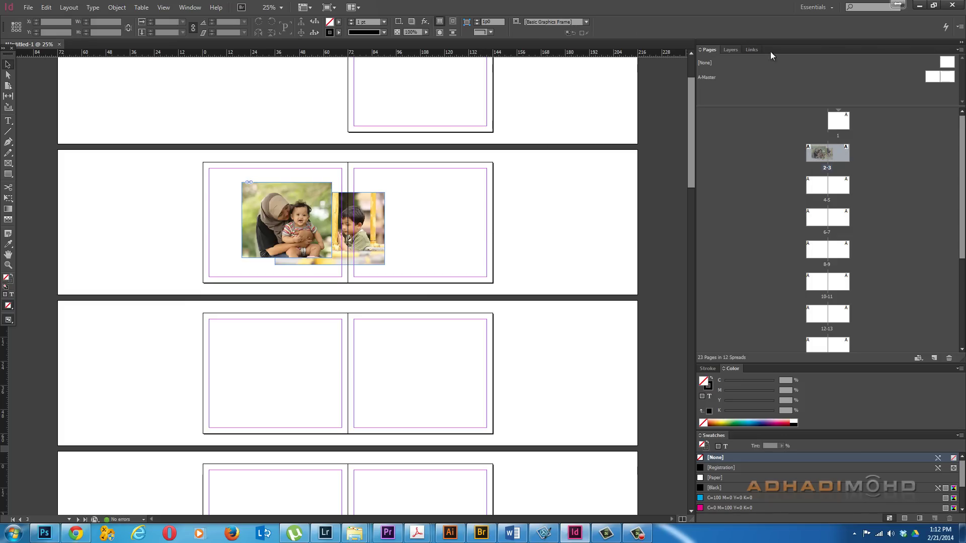
double_click(930, 78)
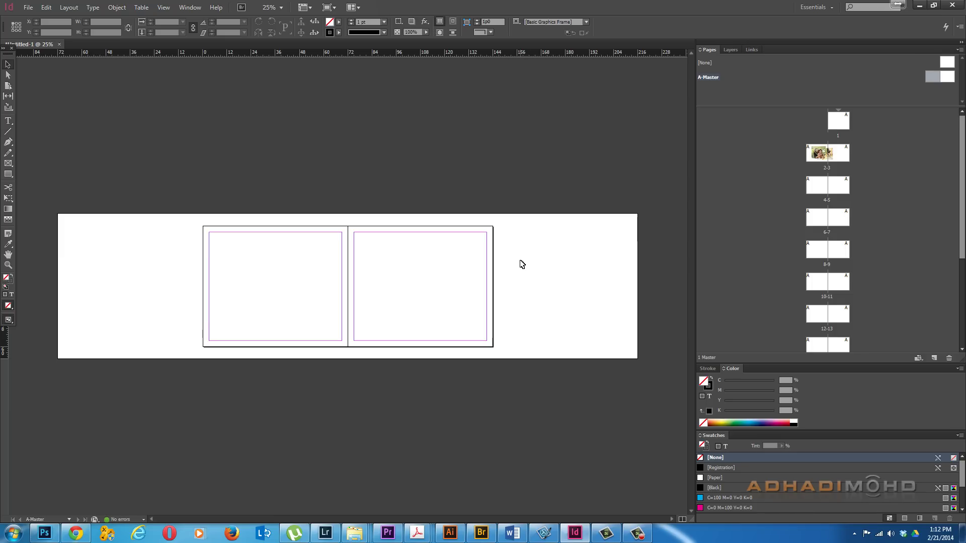
key("ctrl+d")
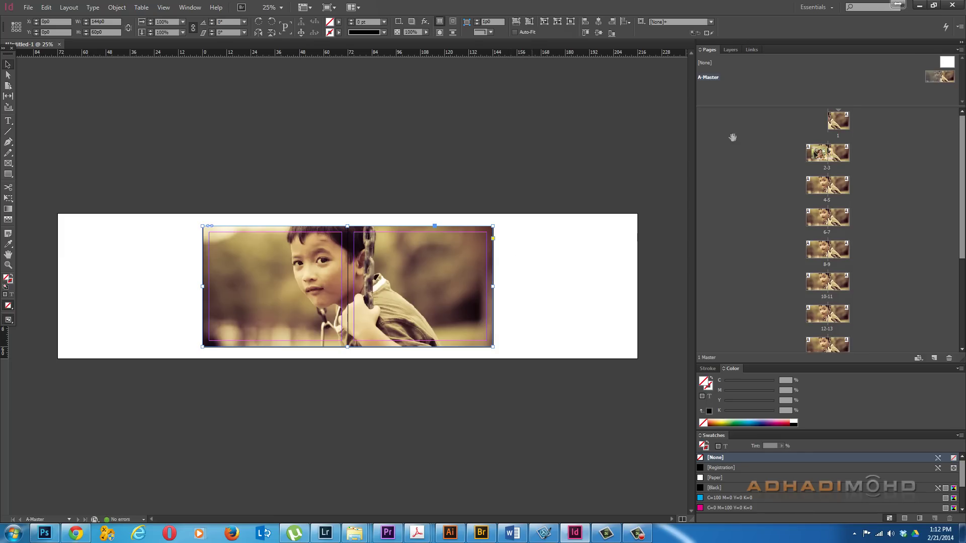
- Return to spread 2-3 and look through the document's spreads to check the background applied from the master
double_click(823, 160)
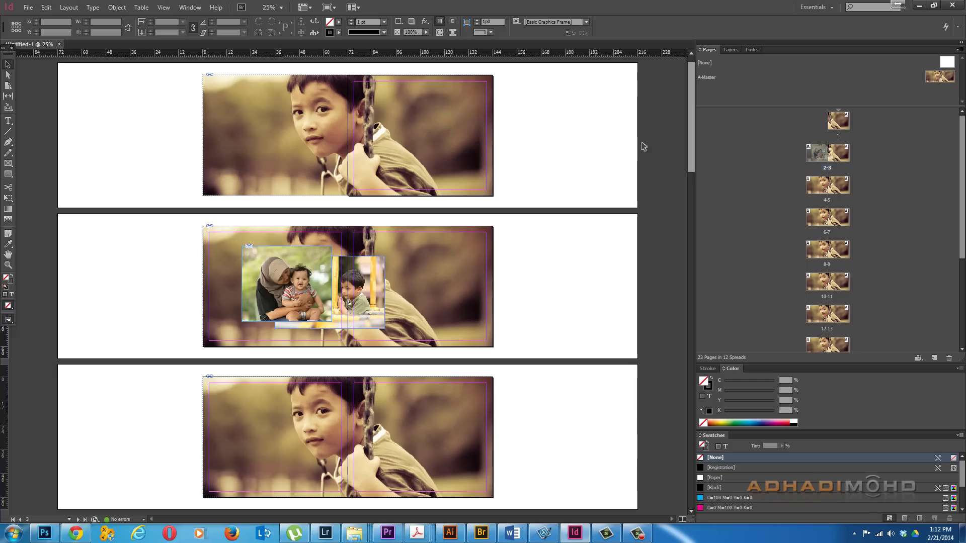
scroll(615, 147, "down", 5)
scroll(616, 147, "up", 3)
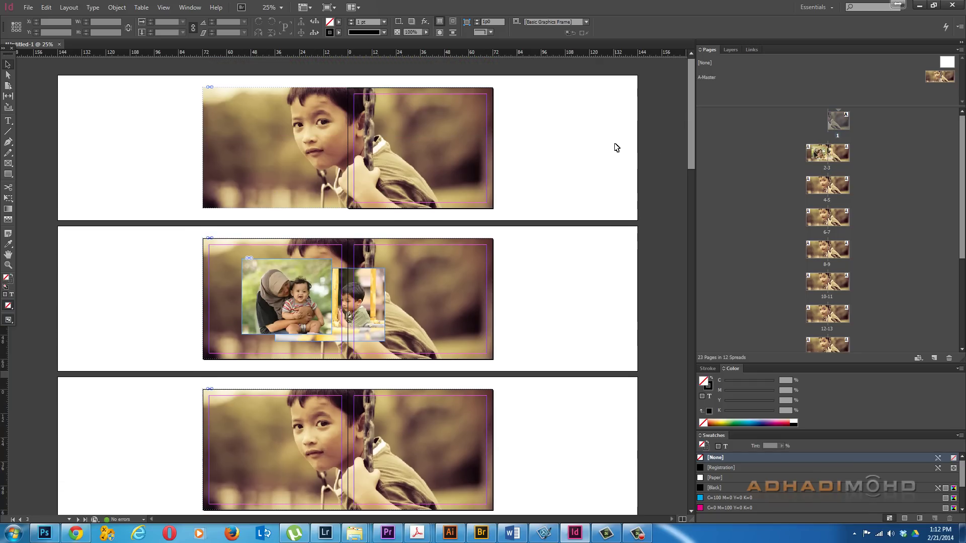
double_click(841, 159)
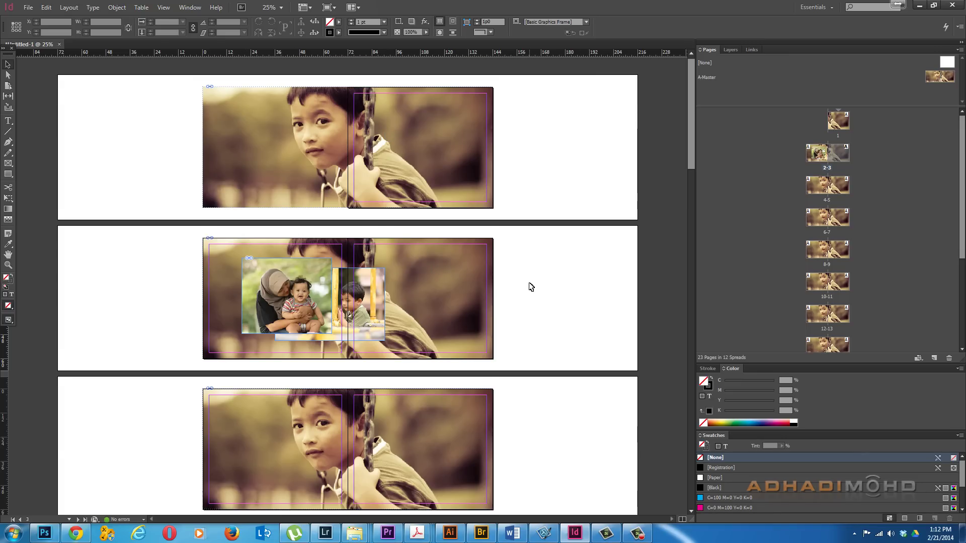
scroll(531, 287, "down", 3)
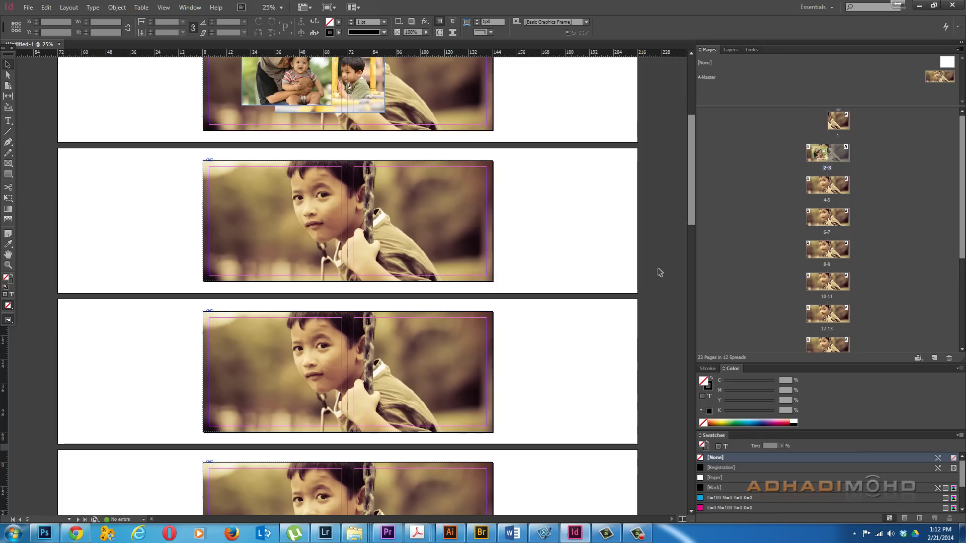
scroll(603, 250, "up", 3)
- Move the mother-and-baby photo onto page 3, and shift the playground boy's image toward the outer edge within its own frame
left_click_drag(313, 287, 444, 276)
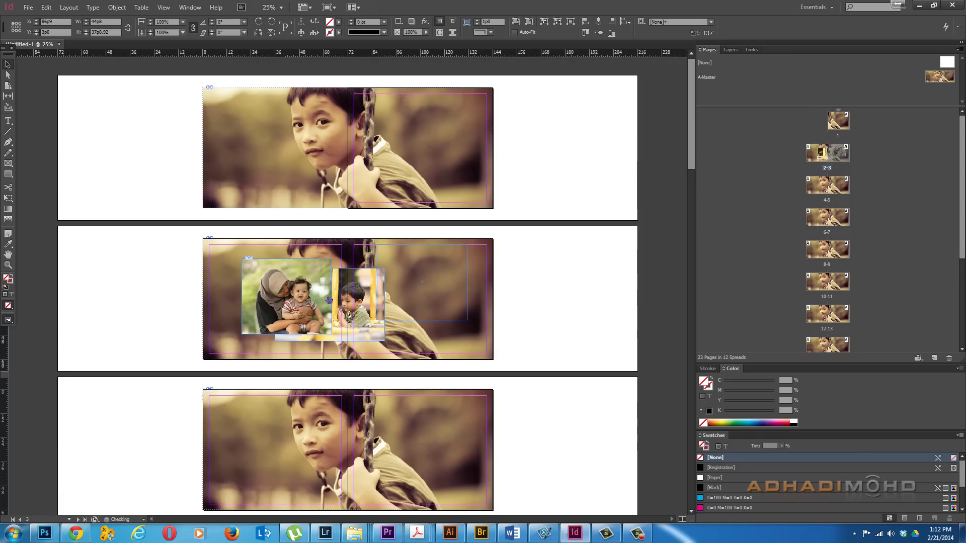
left_click(275, 309)
left_click_drag(274, 310, 272, 311)
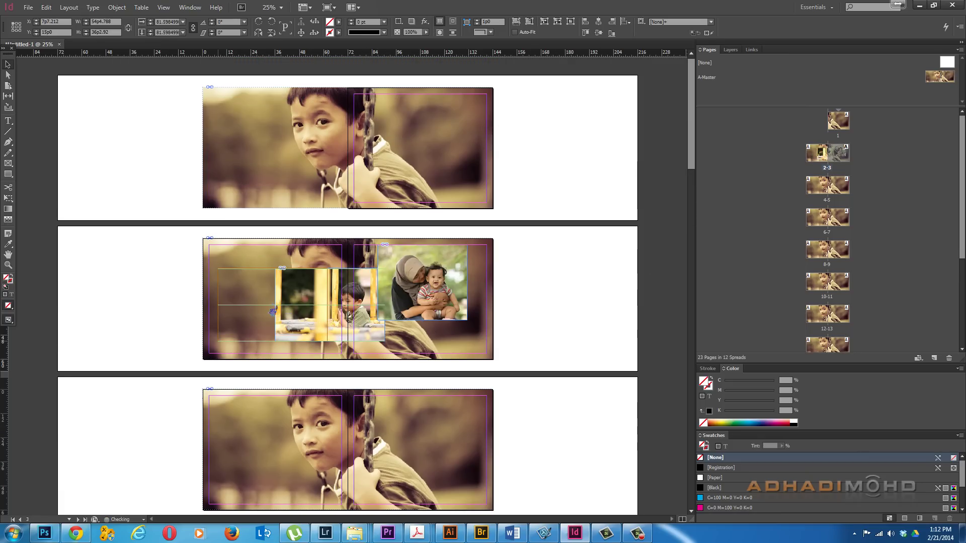
left_click(528, 312)
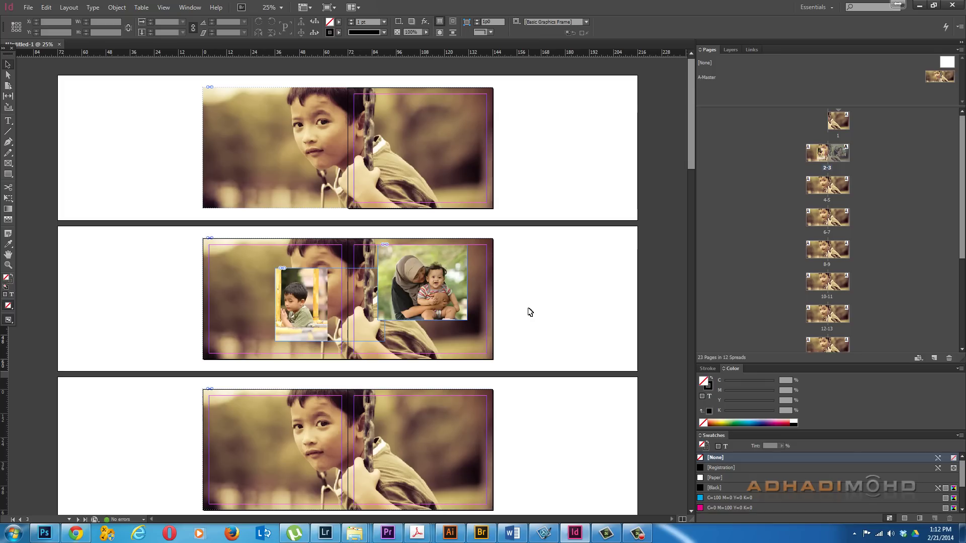
left_click(464, 301)
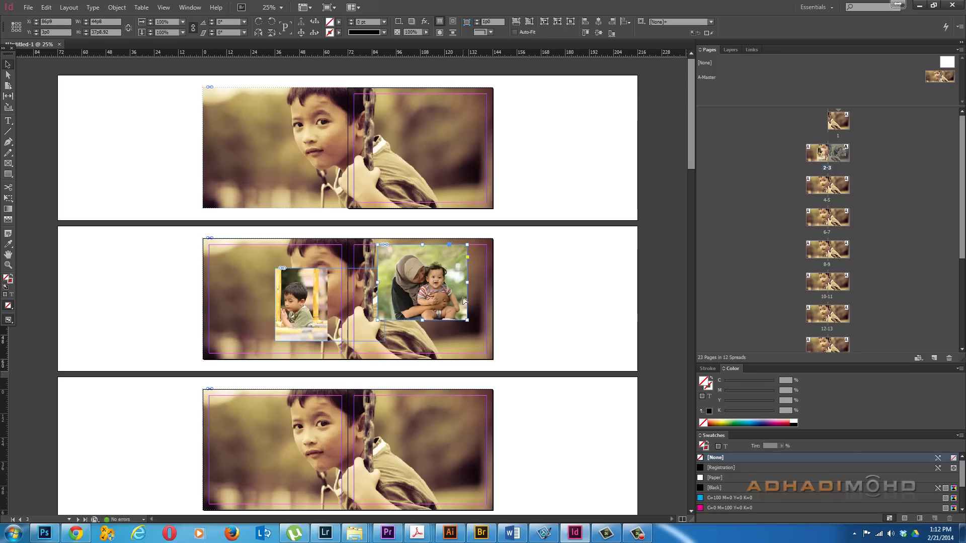
key("ctrl+shift+a")
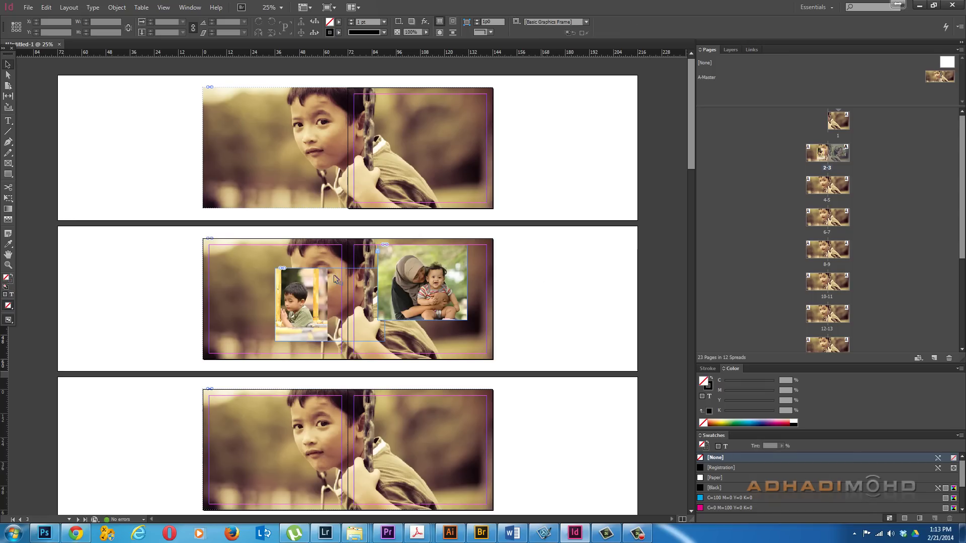
left_click(295, 282)
key("ctrl+shift+a")
- Crop the playground boy photo's frame from its right edge to a width of 26p0, ending where the image ends
key("ctrl+equal")
key("ctrl+equal")
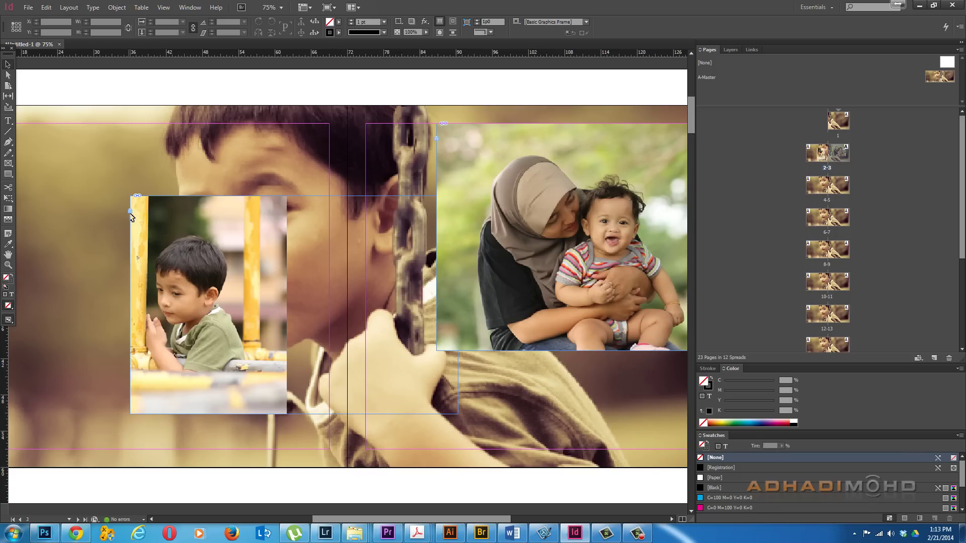
left_click(132, 214)
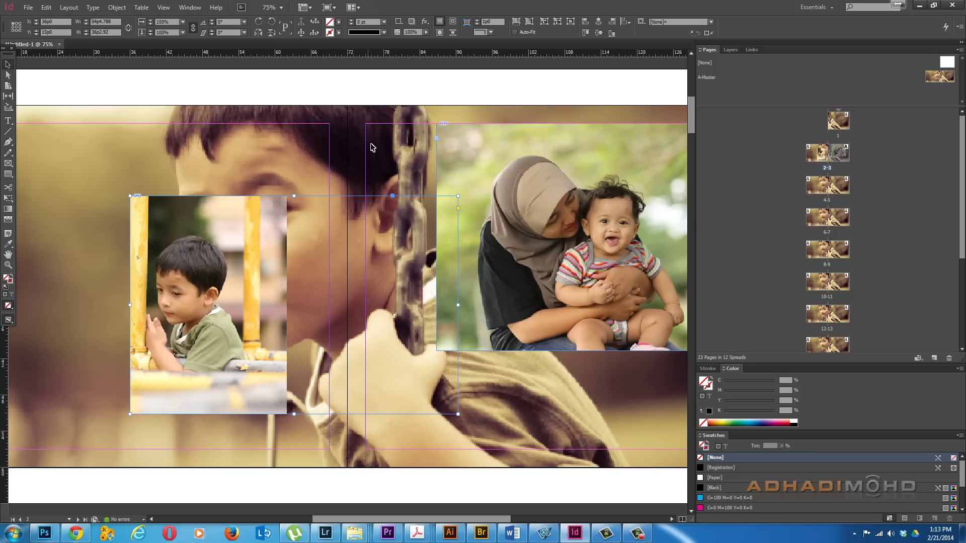
left_click(437, 142)
left_click(245, 264)
left_click_drag(457, 304, 287, 304)
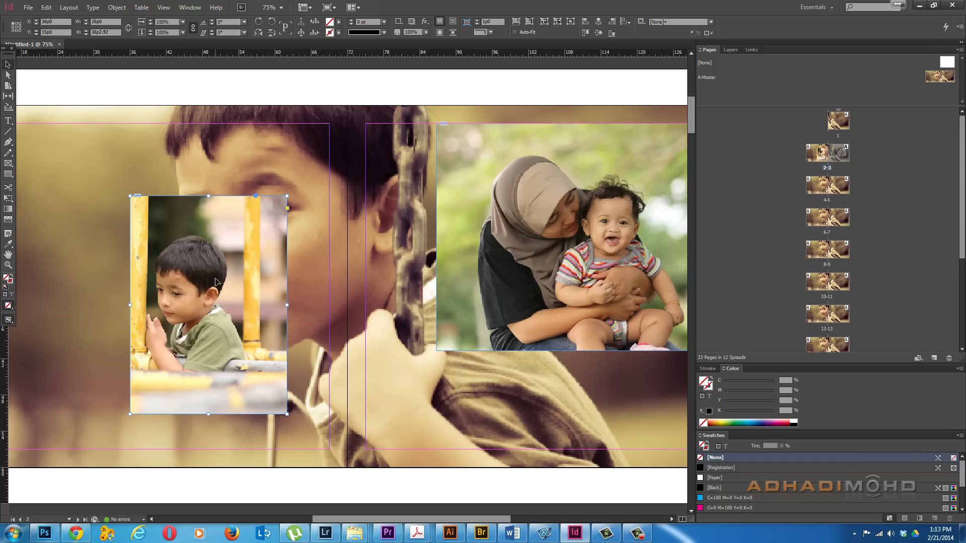
key("ctrl+shift+a")
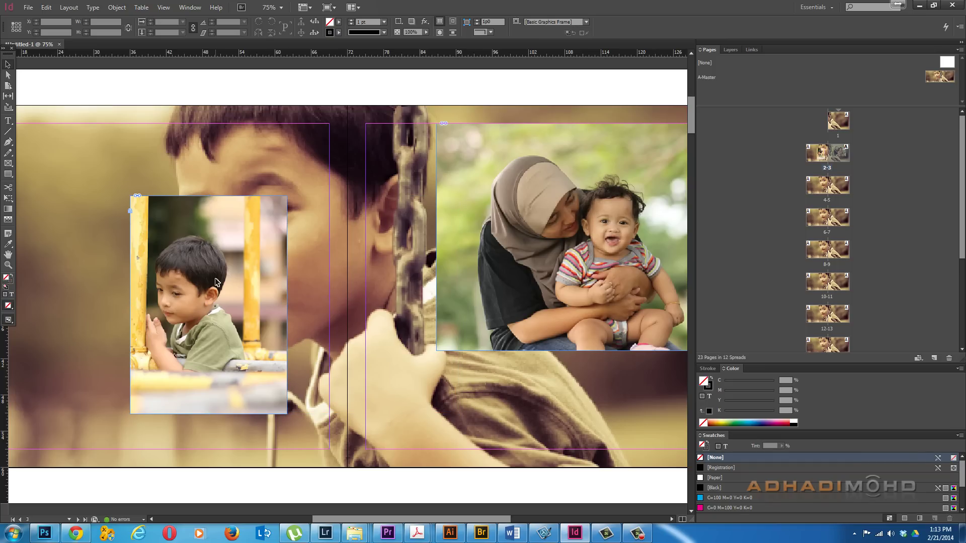
- Move the playground boy photo to about X 21p10, Y 14p2 and overlap it with the mother-and-baby photo at about X 36p4, Y 14p10
left_click_drag(209, 225, 254, 232)
left_click_drag(131, 216, 134, 238)
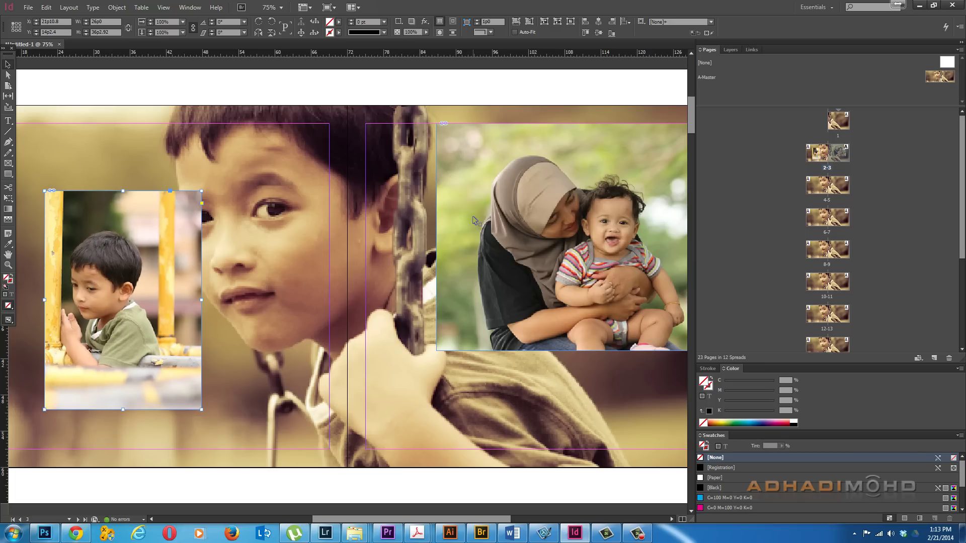
left_click_drag(492, 216, 224, 286)
- Look at the stacking-order options for the mother-and-baby photo, then dismiss them without choosing one and deselect the photo
right_click(239, 287)
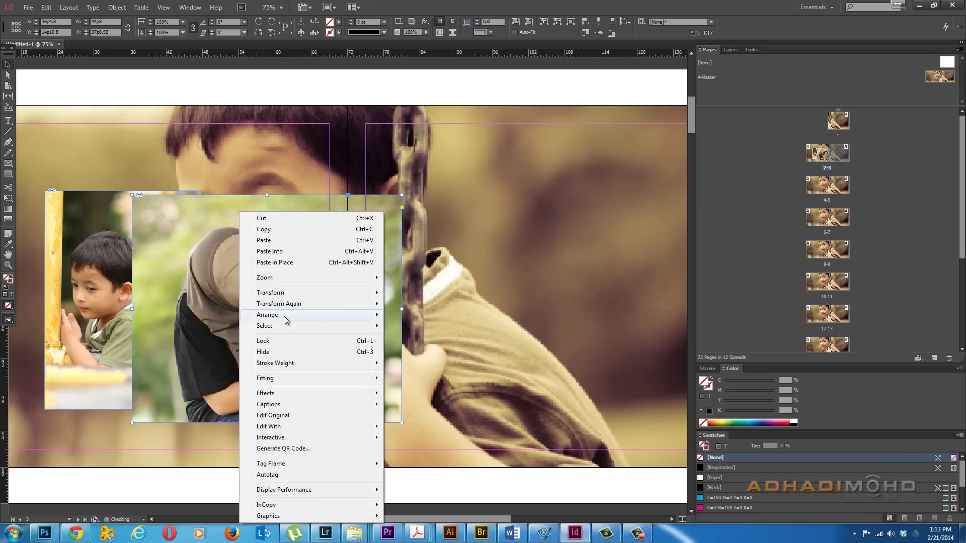
mouse_move(286, 314)
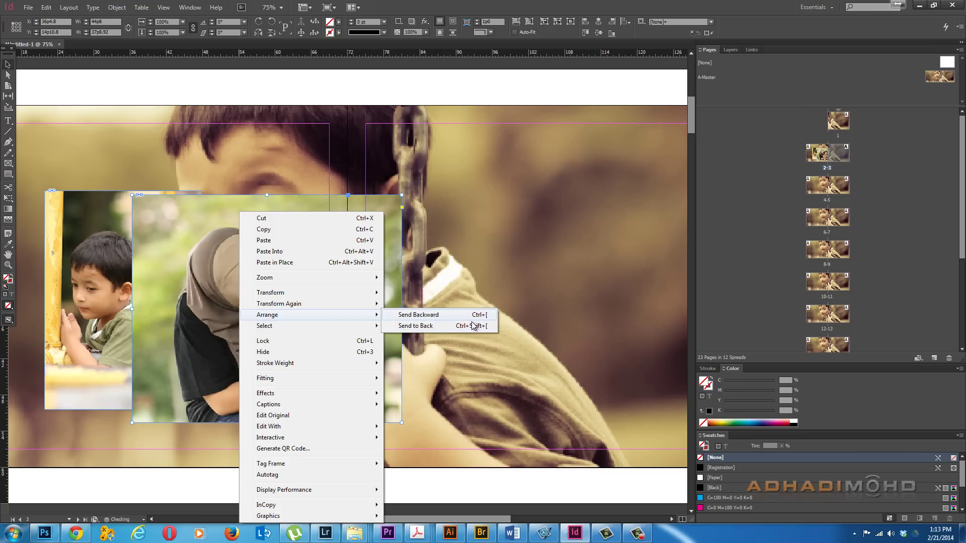
left_click(529, 257)
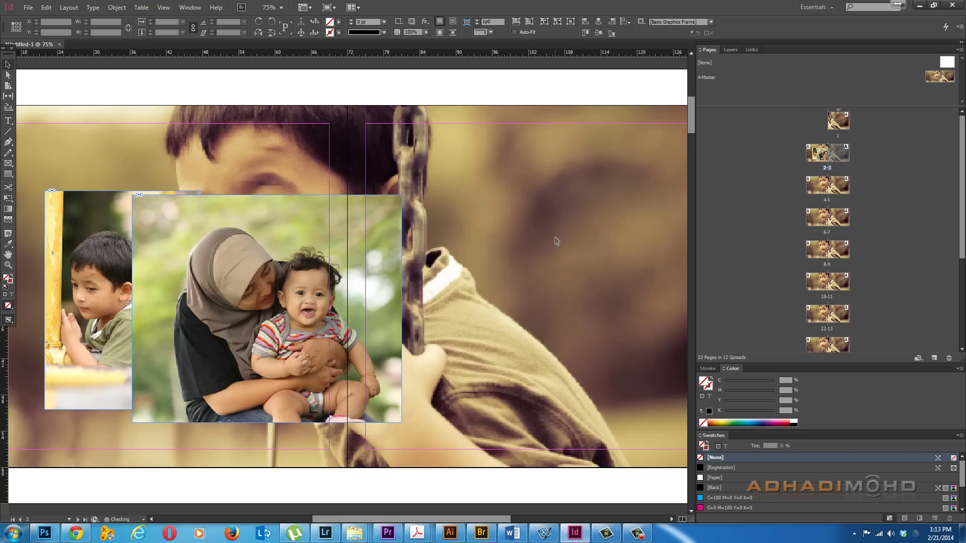